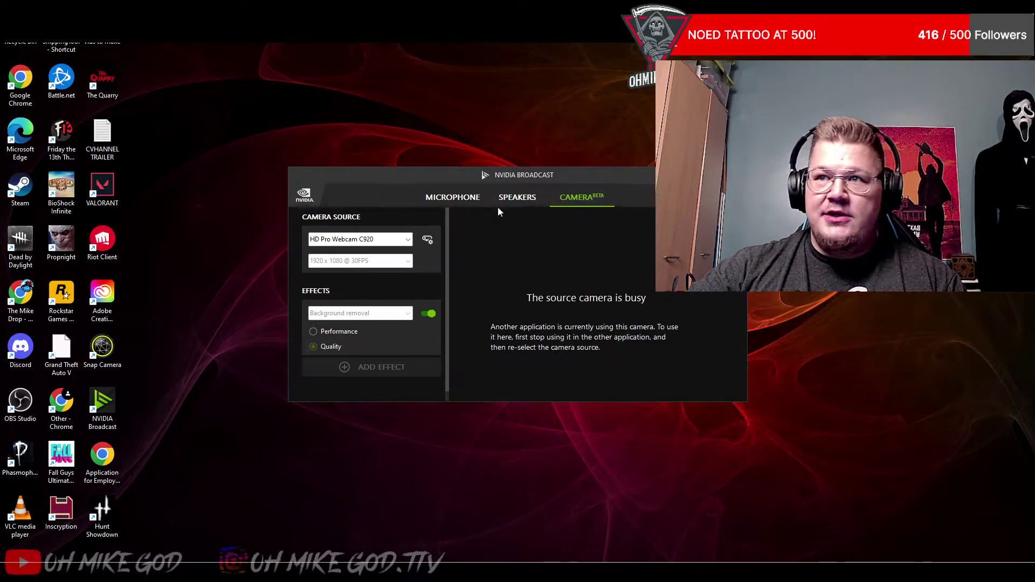
Set the NVIDIA Broadcast microphone source to the Yeti Stereo Microphone
{"action": "left_click", "coordinate": [458, 199]}
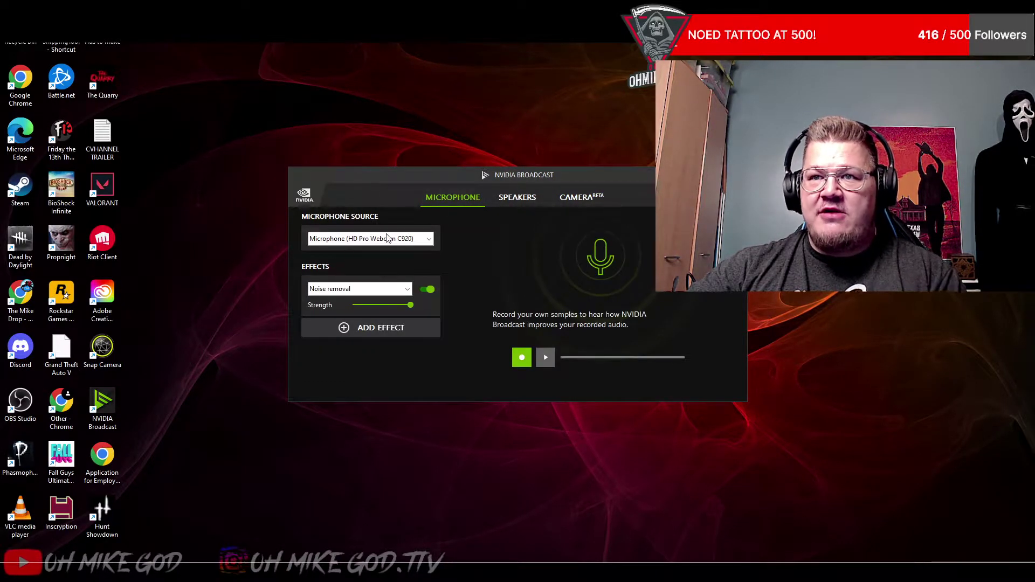
{"action": "left_click", "coordinate": [424, 238]}
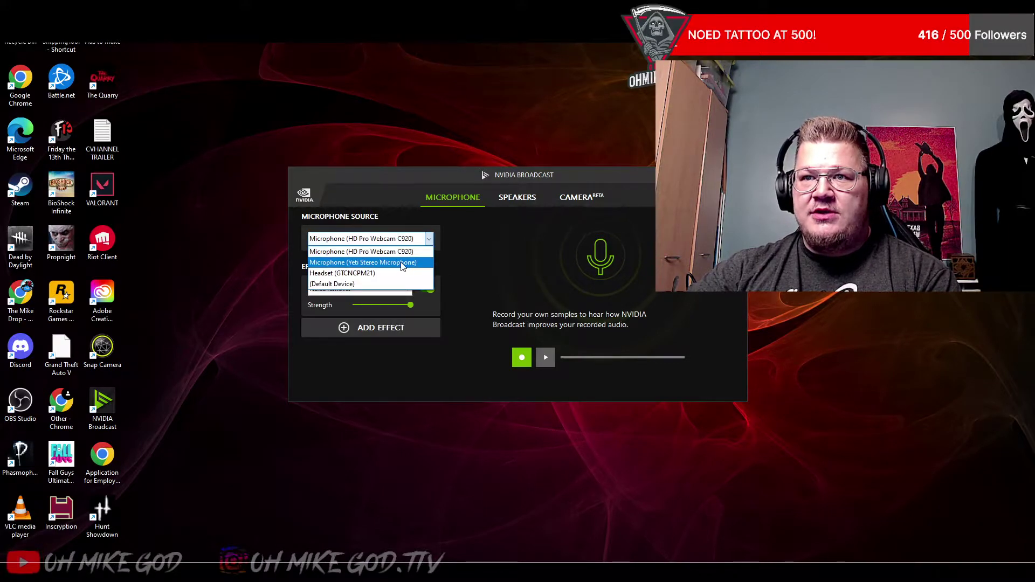
{"action": "left_click", "coordinate": [387, 269]}
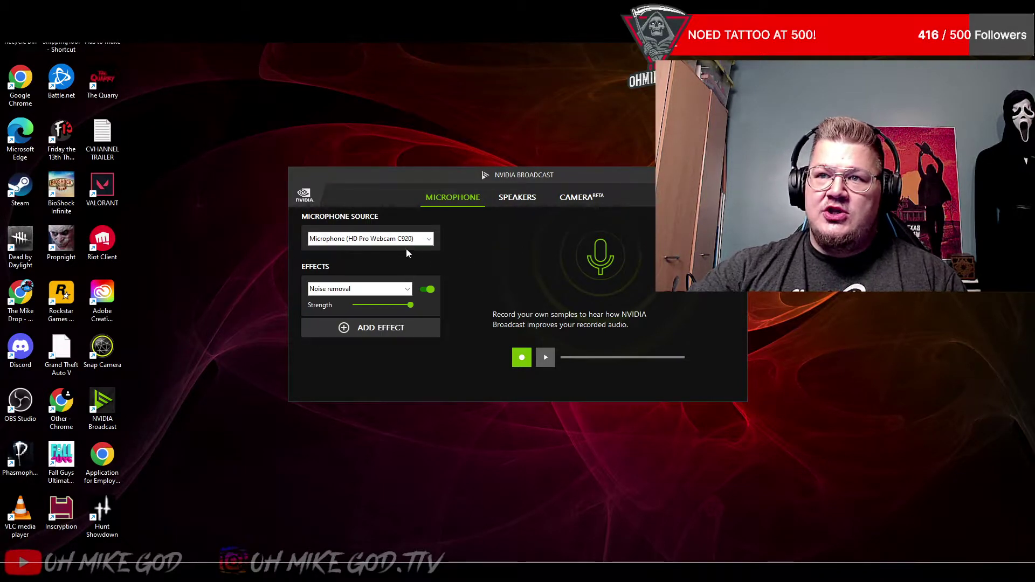
{"action": "left_click", "coordinate": [406, 245]}
{"action": "left_click", "coordinate": [399, 264]}
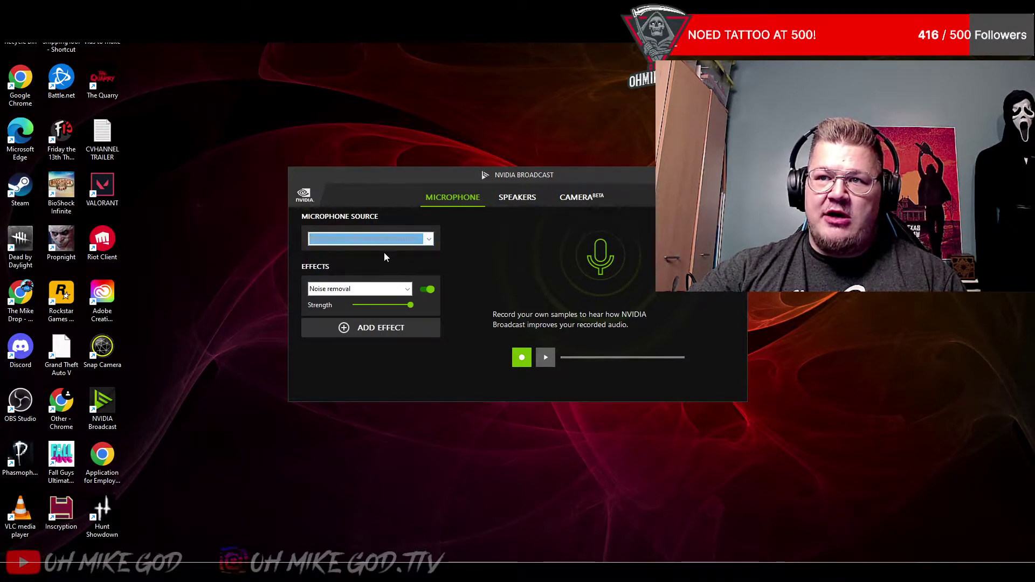
{"action": "left_click", "coordinate": [429, 272]}
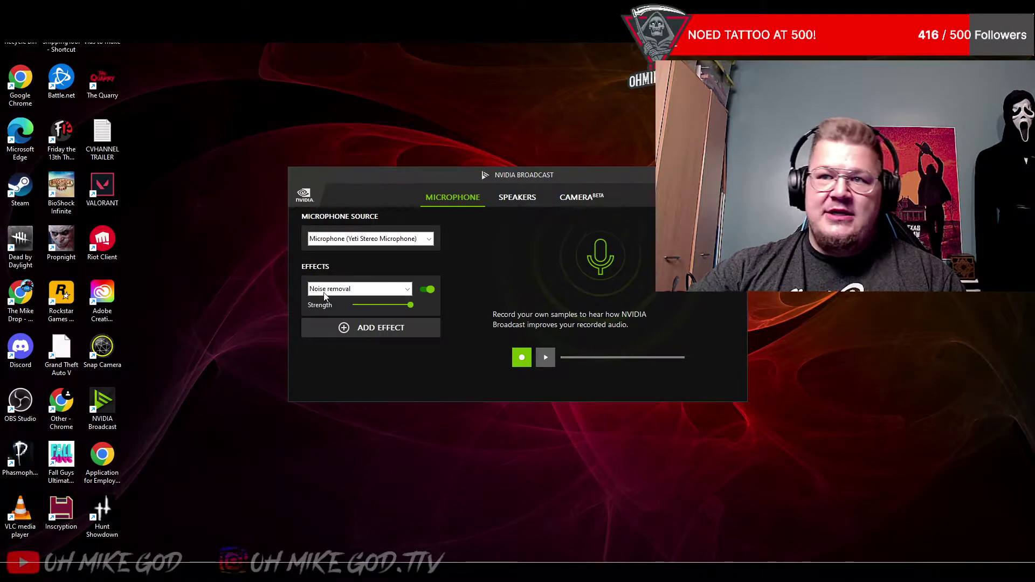
Set the speaker audio output to Headphones (GTCNCPM21)
{"action": "left_click", "coordinate": [518, 198]}
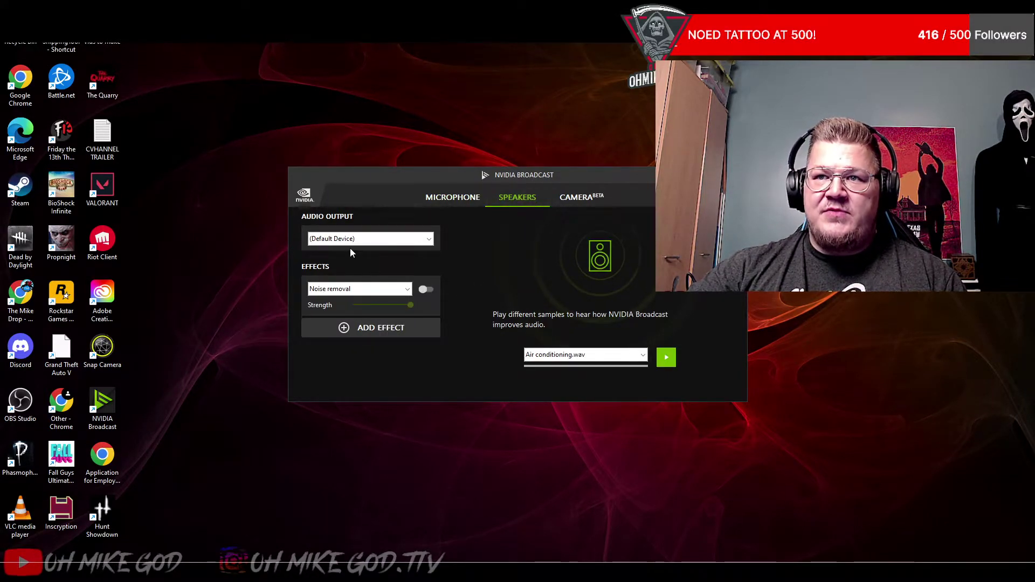
{"action": "left_click", "coordinate": [365, 240]}
{"action": "left_click", "coordinate": [364, 252]}
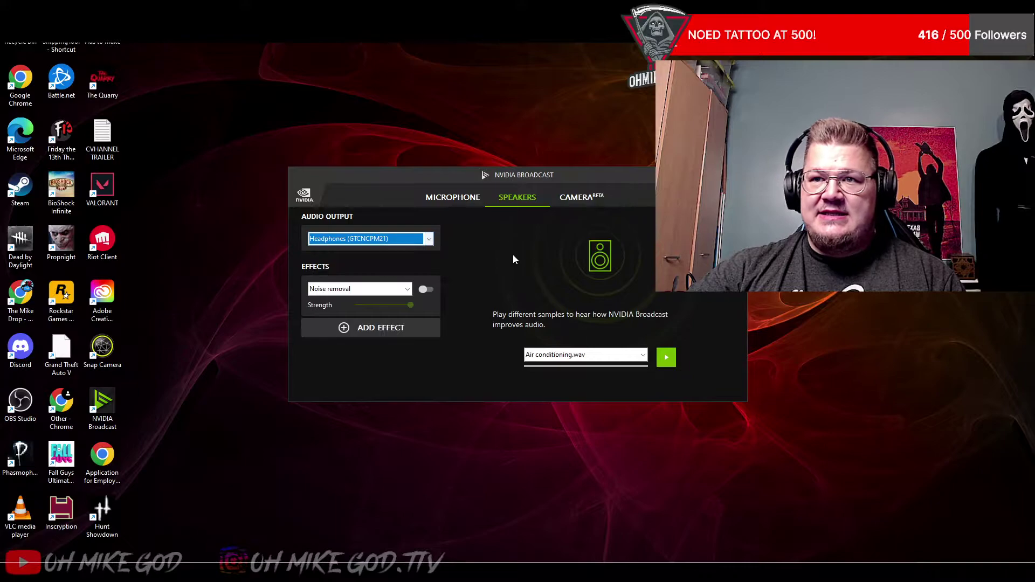
Switch the camera source to Lenovo 500 RGB Camera, then back to HD Pro Webcam C920
{"action": "left_click", "coordinate": [585, 197]}
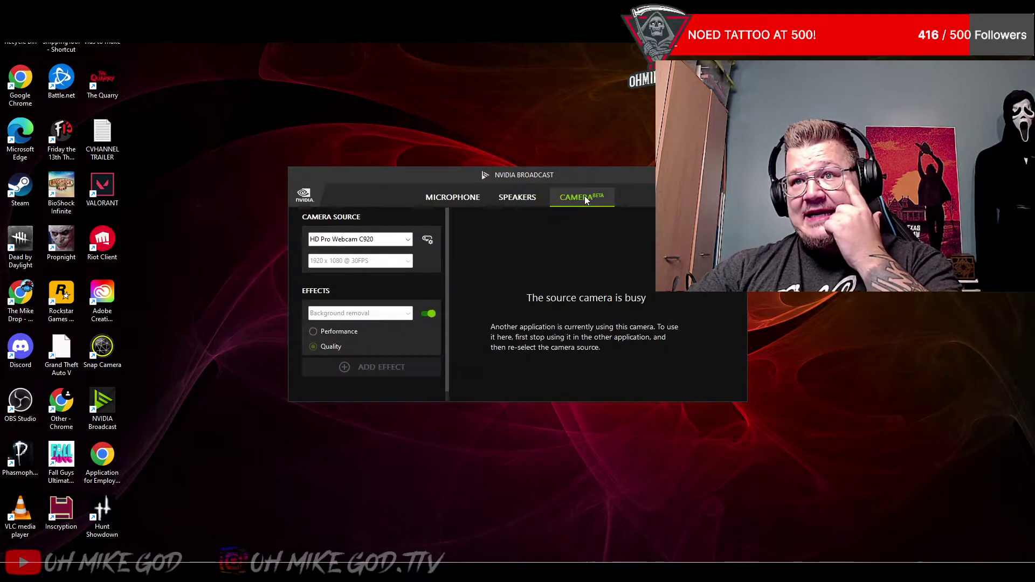
{"action": "left_click", "coordinate": [404, 240]}
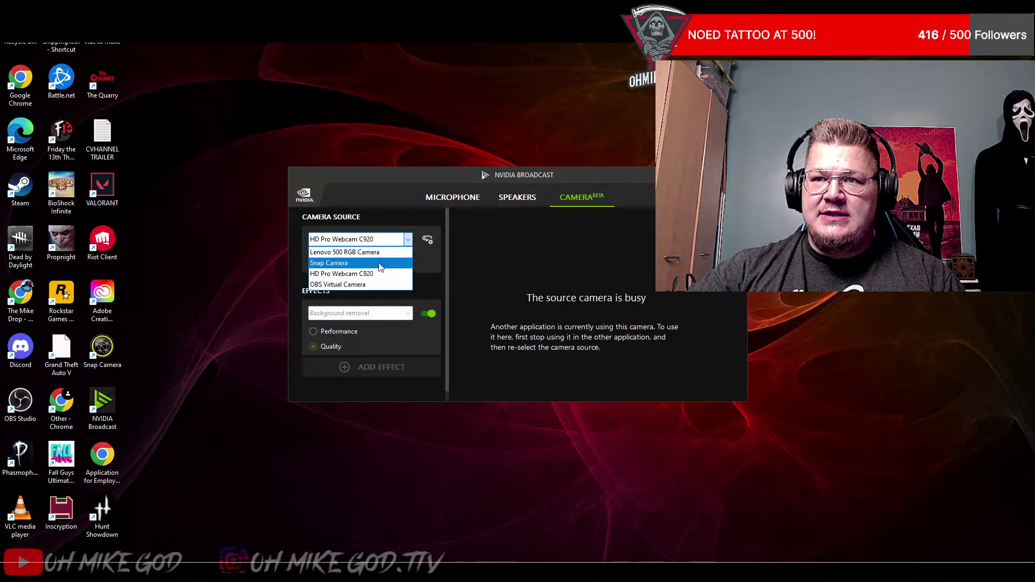
{"action": "left_click", "coordinate": [385, 276]}
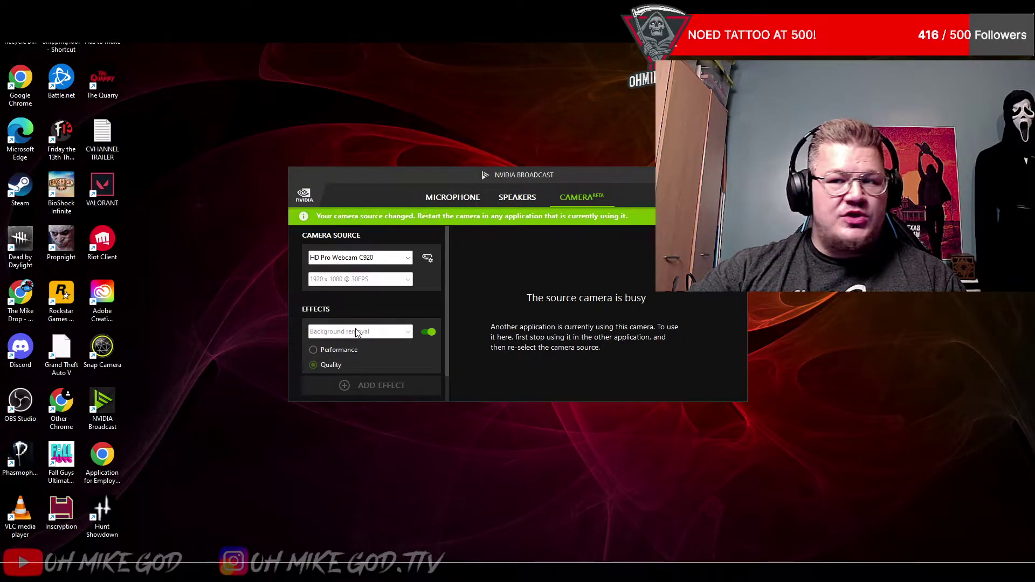
{"action": "left_click", "coordinate": [380, 257]}
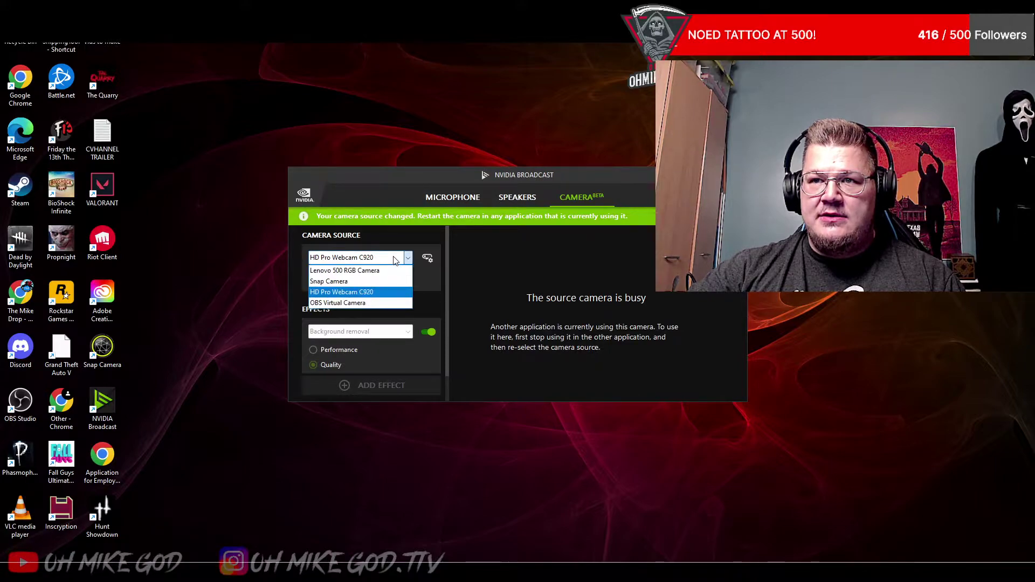
{"action": "left_click", "coordinate": [360, 268]}
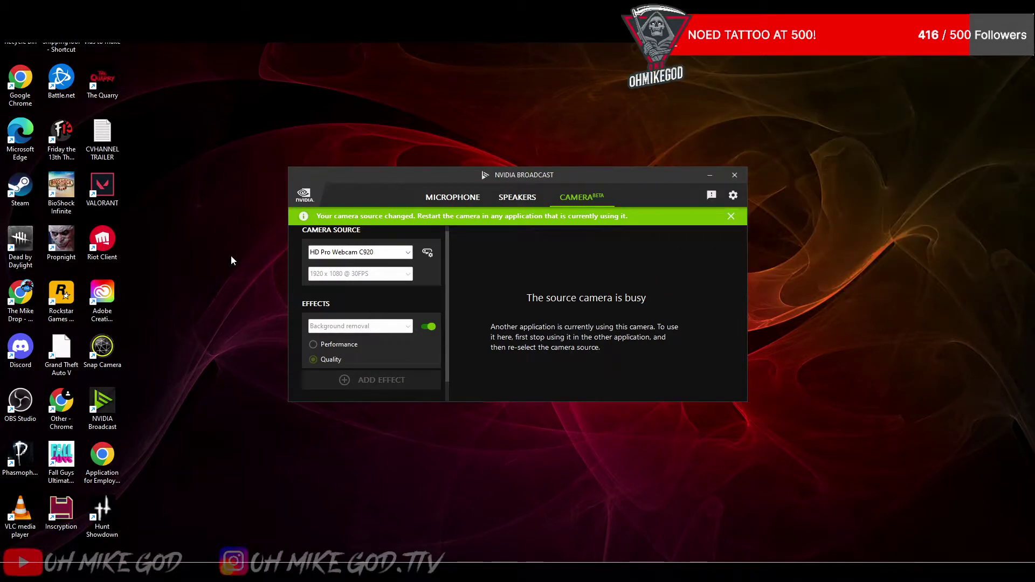
{"action": "left_click", "coordinate": [378, 252]}
{"action": "left_click", "coordinate": [365, 267]}
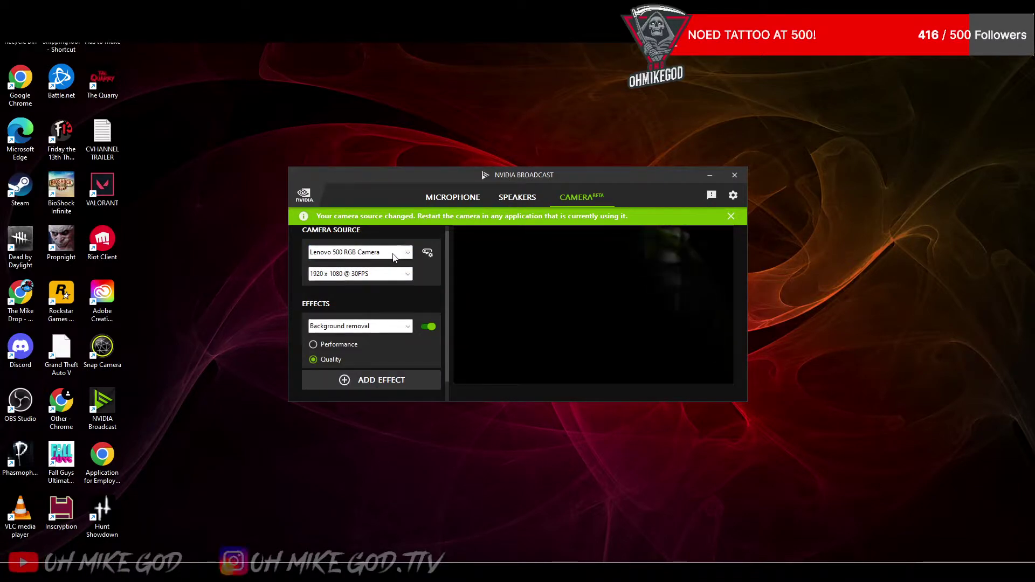
{"action": "left_click", "coordinate": [377, 254]}
{"action": "left_click", "coordinate": [369, 288]}
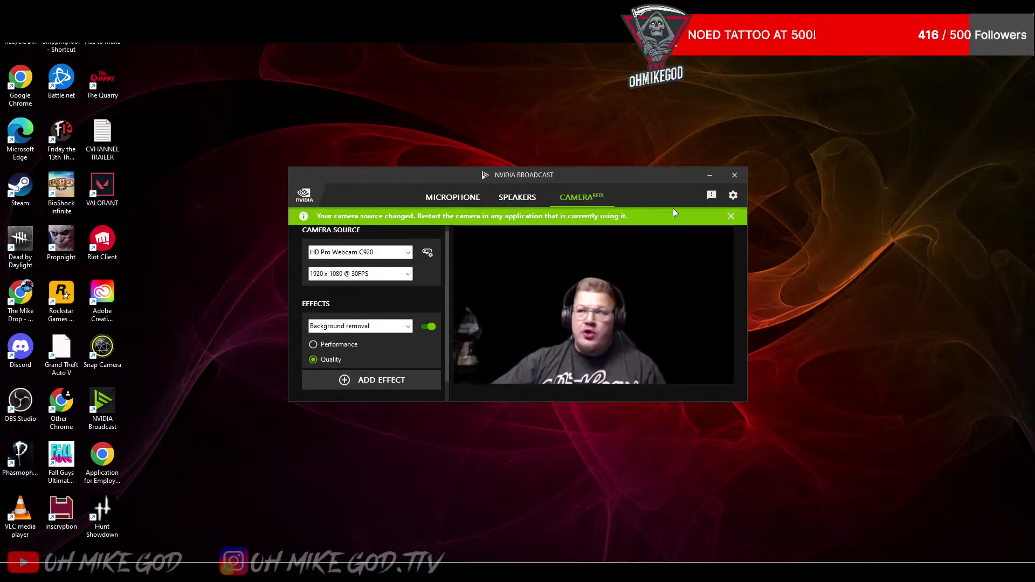
Minimize NVIDIA Broadcast, return to OBS, and hide Video Capture Device 3 in ACTION
{"action": "left_click", "coordinate": [703, 179]}
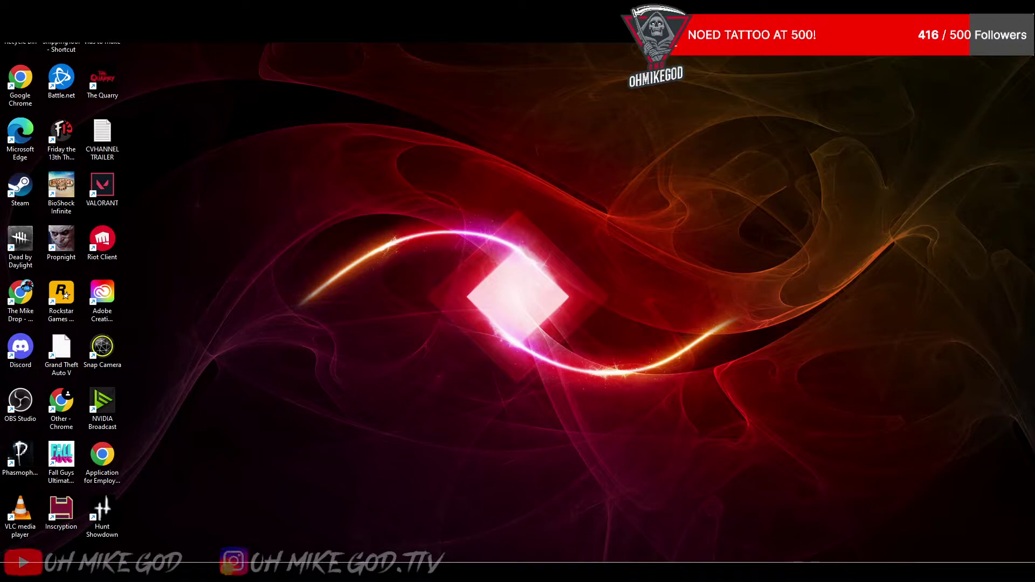
{"action": "key", "text": "alt+Tab"}
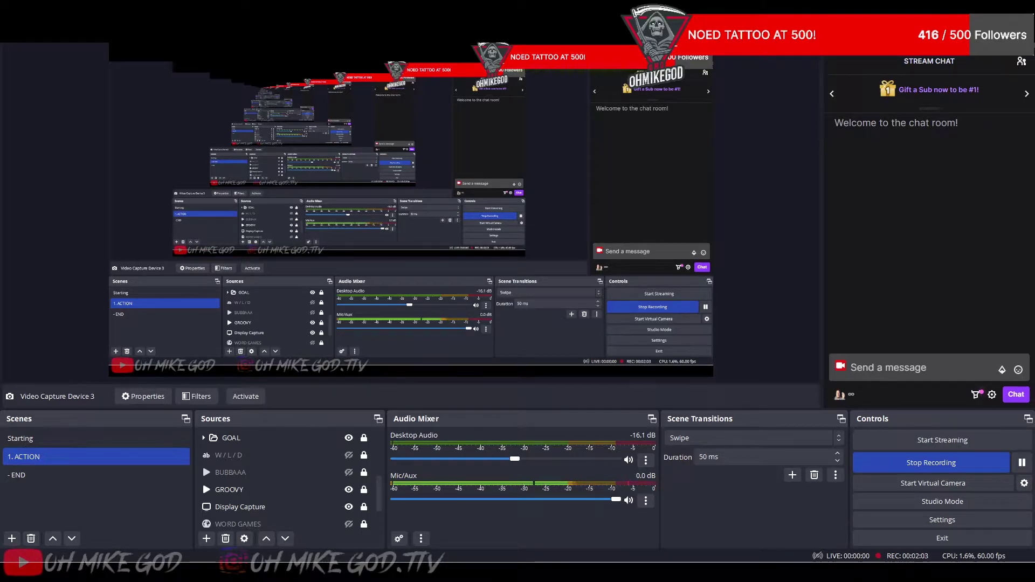
{"action": "left_click", "coordinate": [281, 506]}
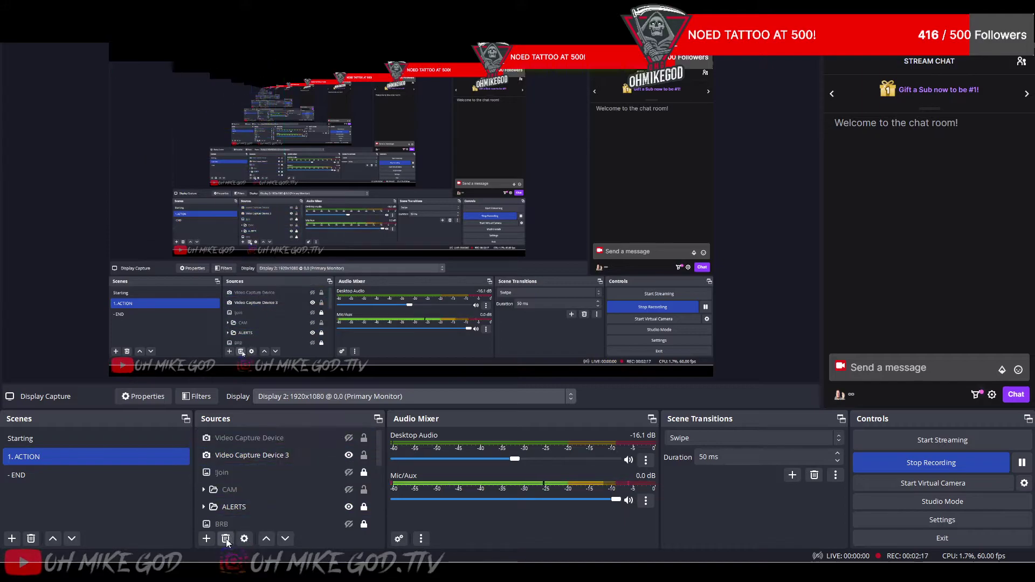
{"action": "left_click", "coordinate": [347, 456]}
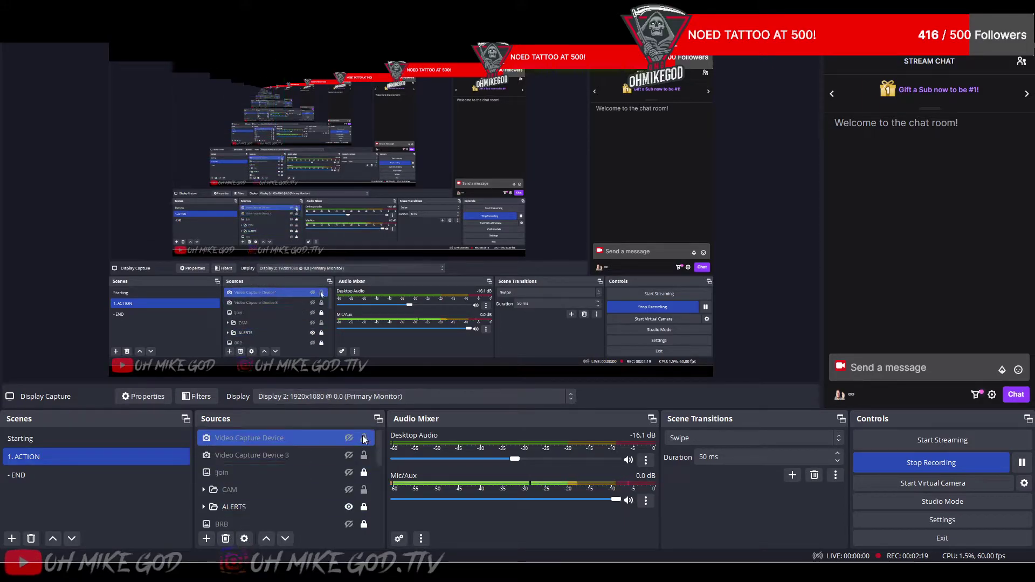
{"action": "left_click", "coordinate": [207, 538]}
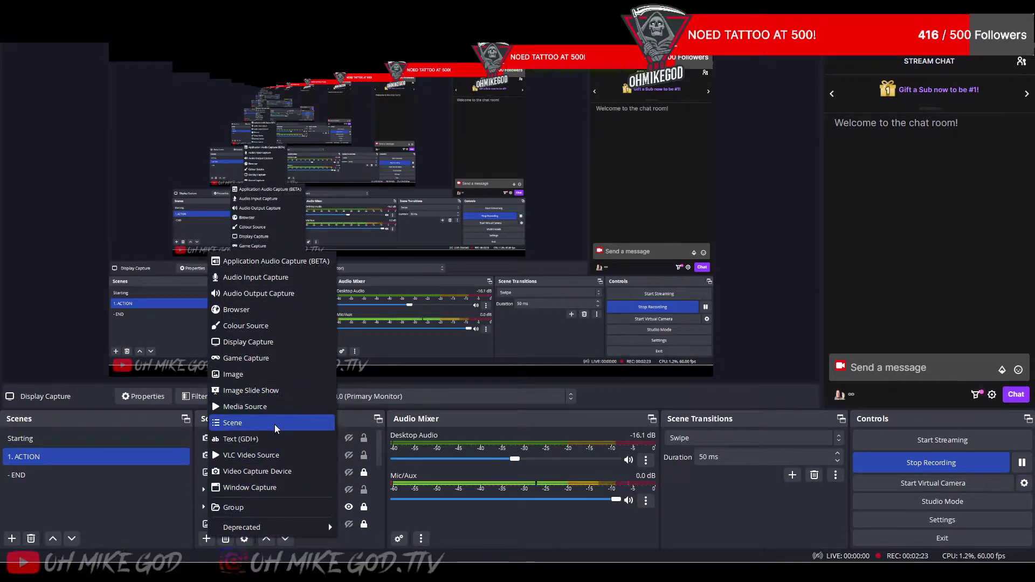
{"action": "left_click", "coordinate": [286, 472]}
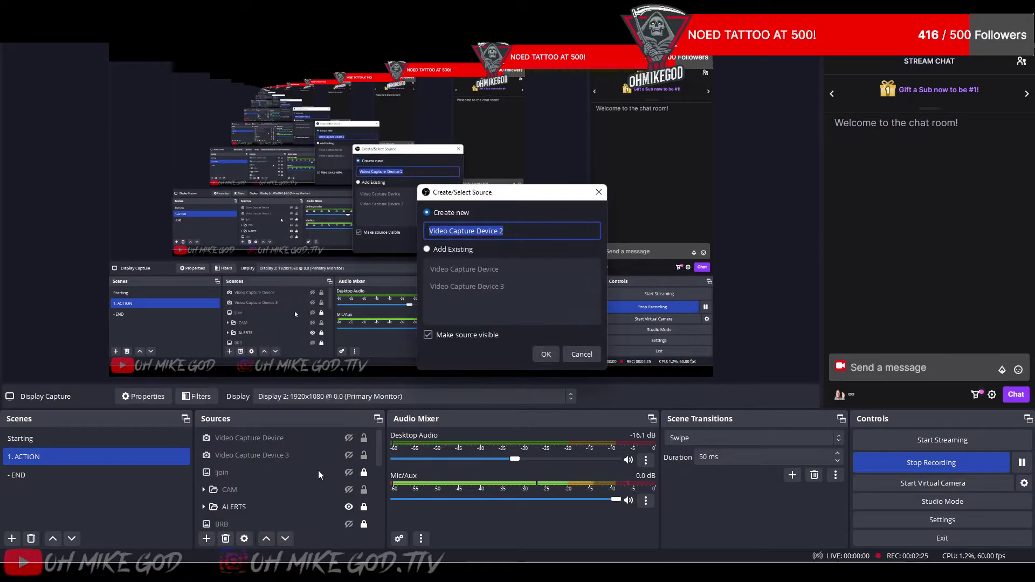
{"action": "left_click", "coordinate": [546, 352]}
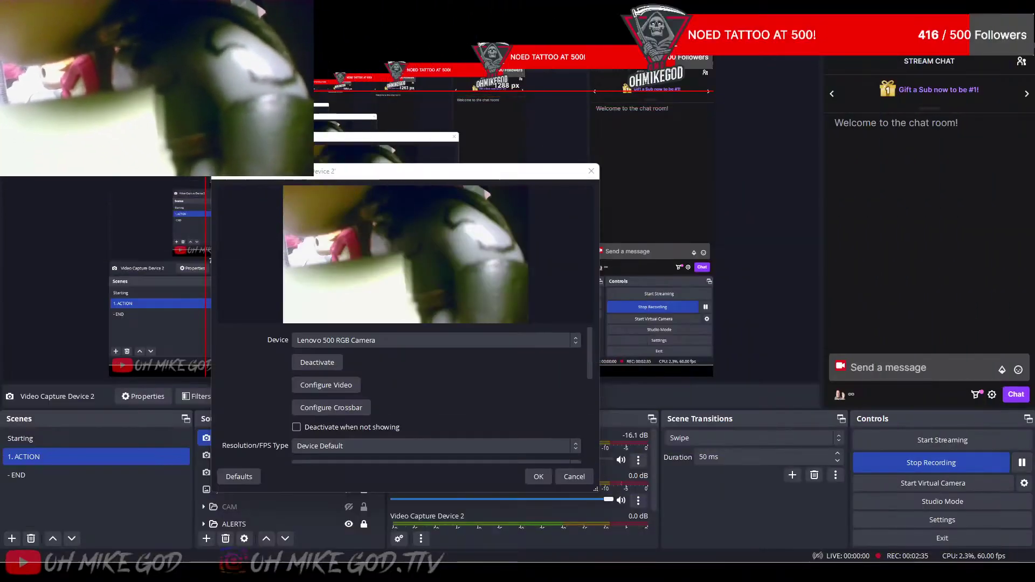
{"action": "left_click_drag", "start_coordinate": [535, 173], "coordinate": [665, 99]}
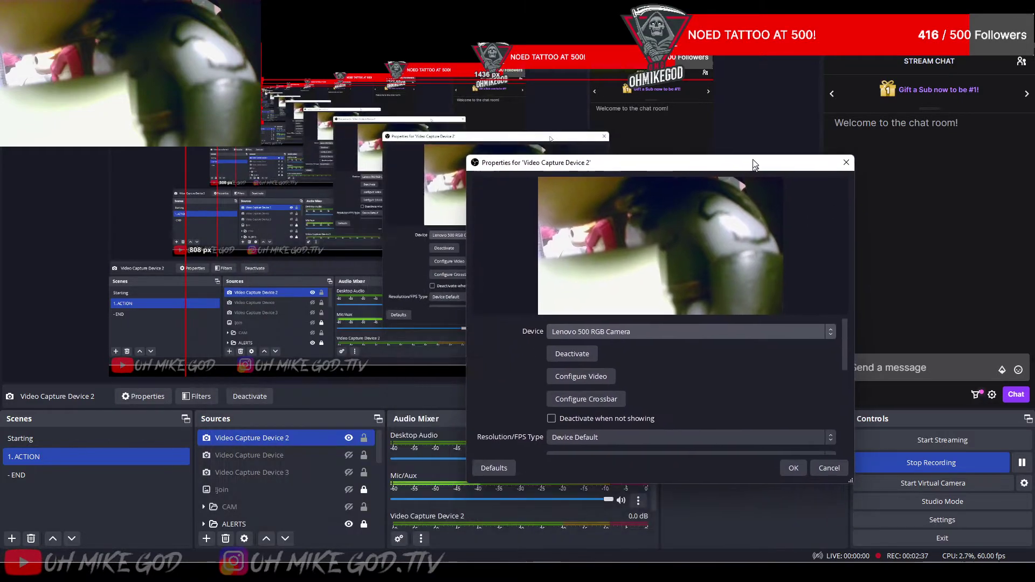
{"action": "left_click", "coordinate": [520, 264]}
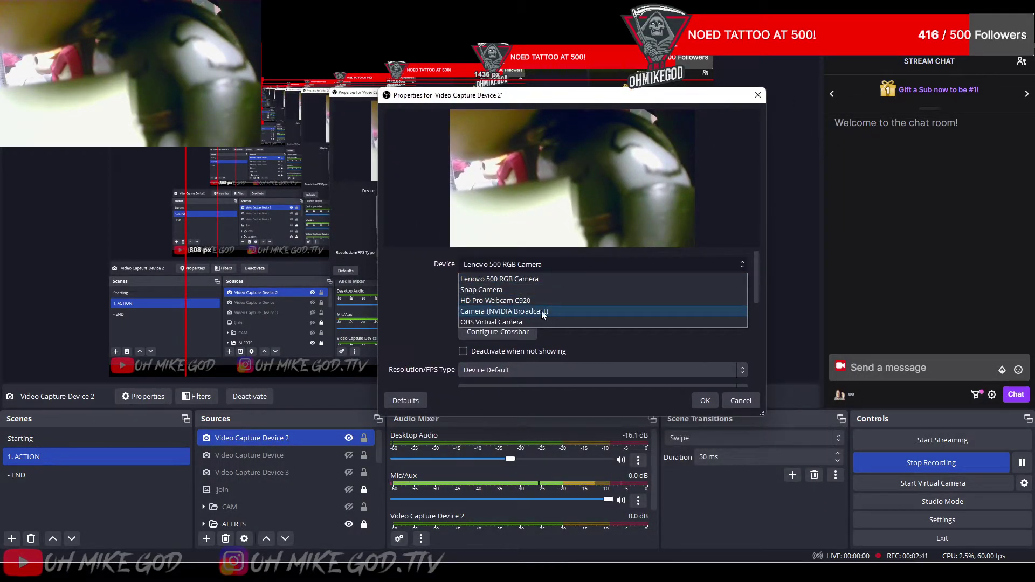
{"action": "left_click", "coordinate": [531, 312]}
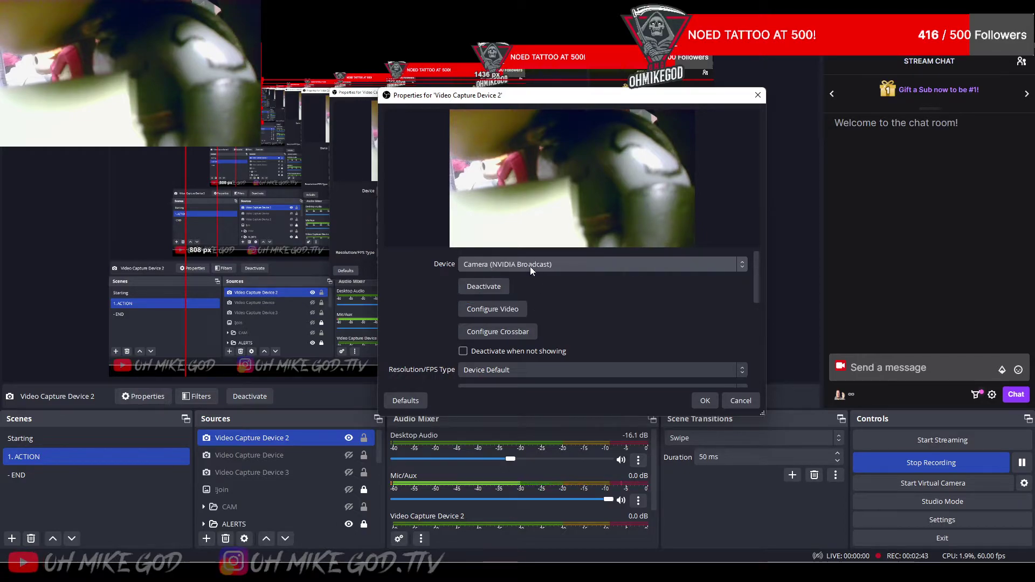
{"action": "left_click", "coordinate": [705, 401]}
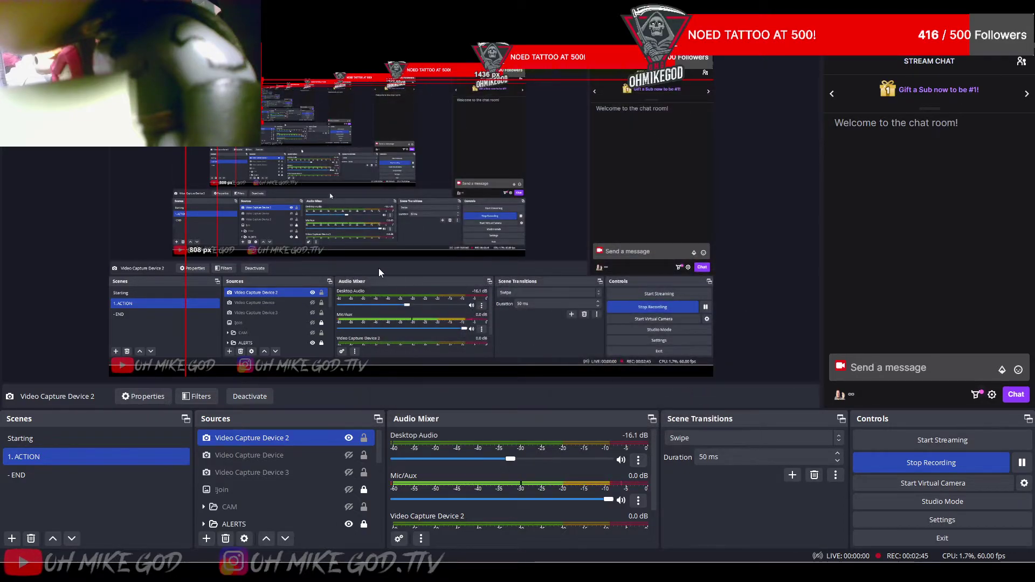
{"action": "mouse_move", "coordinate": [186, 89]}
{"action": "left_mouse_down"}
{"action": "mouse_move", "coordinate": [186, 130]}
{"action": "mouse_move", "coordinate": [489, 243]}
{"action": "left_mouse_up"}
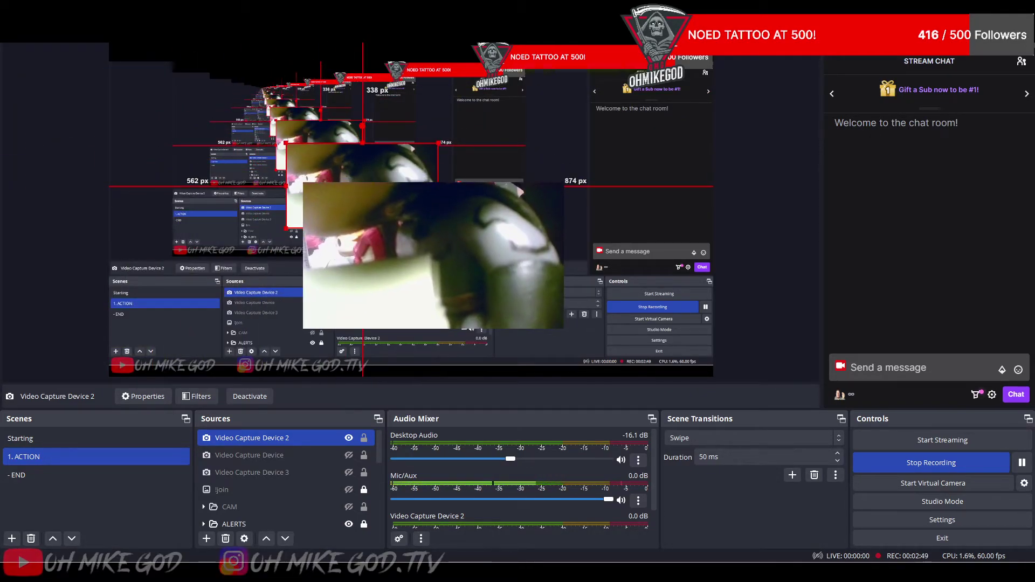
{"action": "key", "text": "Delete"}
Remove the old camera source and add a Video Capture Device with the default name
{"action": "left_click", "coordinate": [575, 293]}
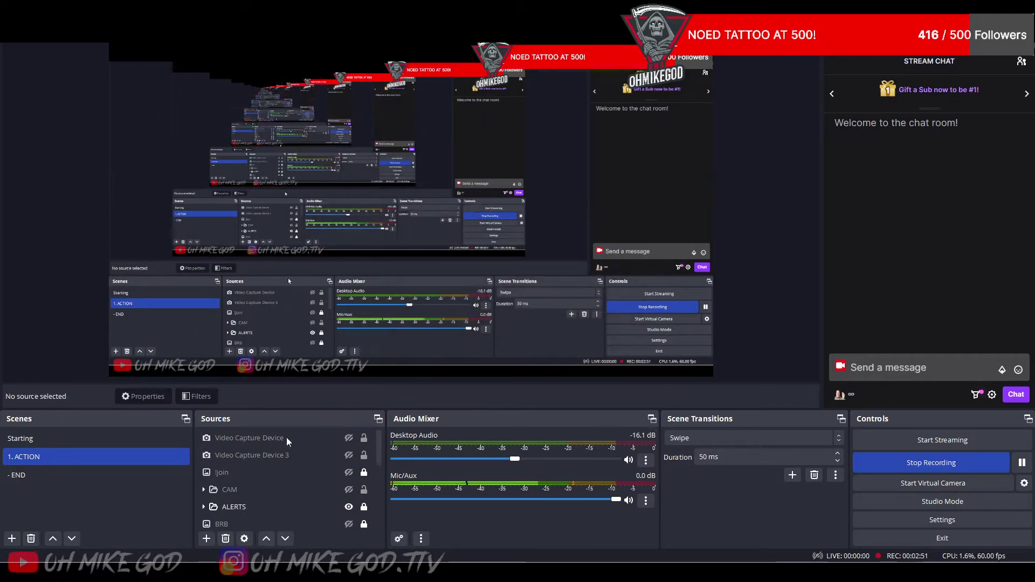
{"action": "left_click", "coordinate": [206, 538]}
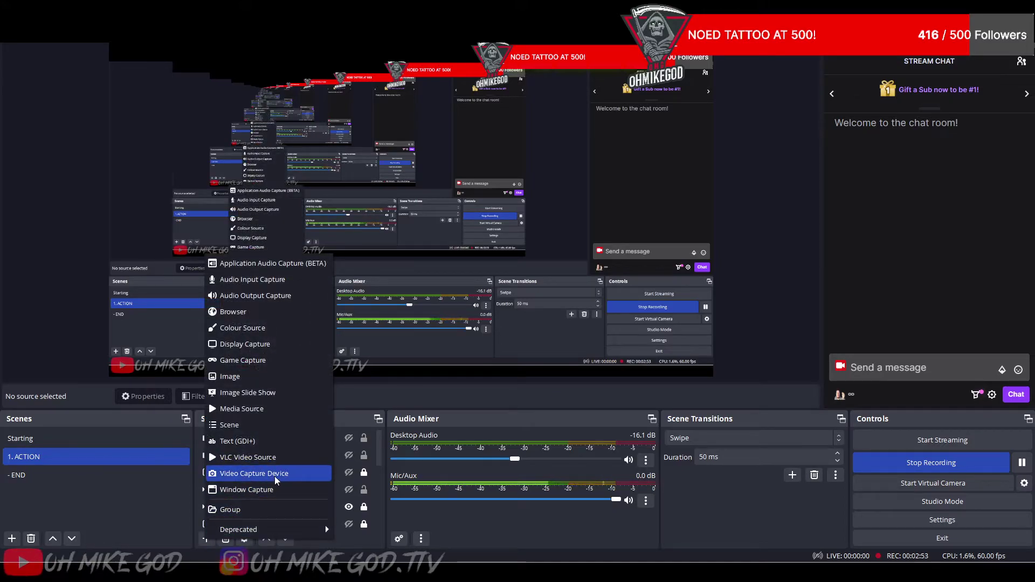
{"action": "left_click", "coordinate": [276, 474]}
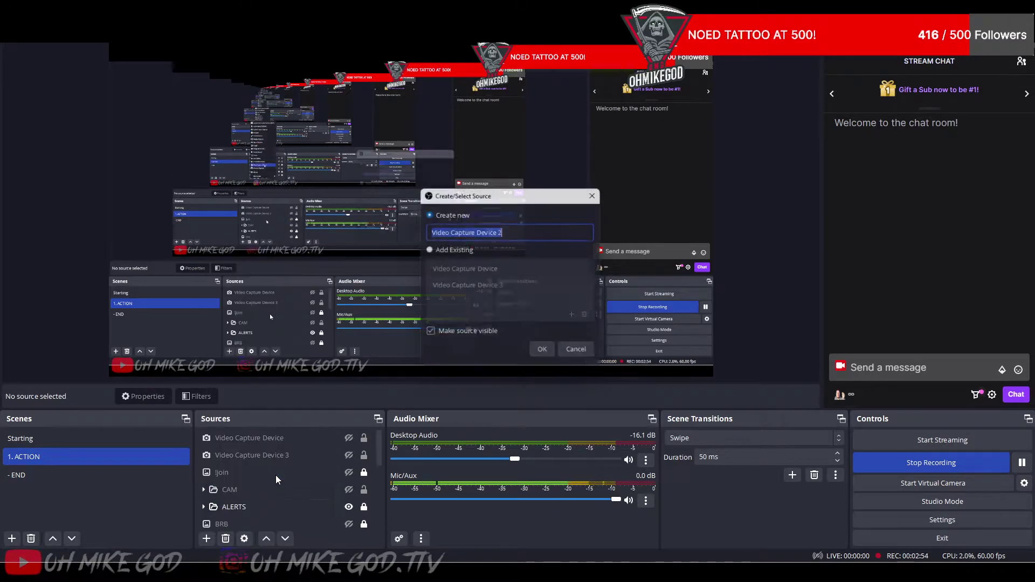
{"action": "left_click", "coordinate": [547, 353]}
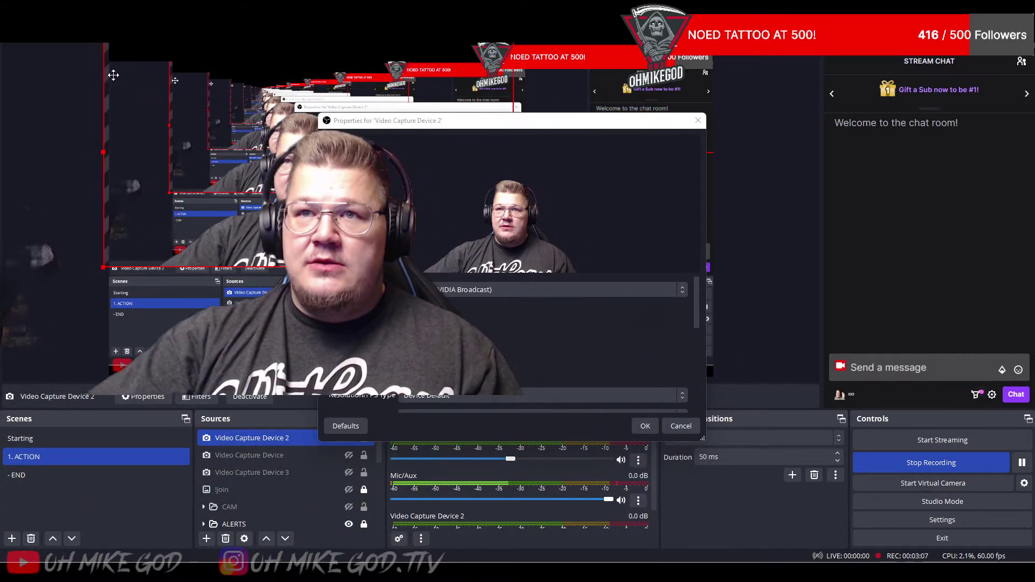
Confirm the NVIDIA Broadcast camera source, then select WORD GAMES and Display Capture sources
{"action": "left_click", "coordinate": [645, 427]}
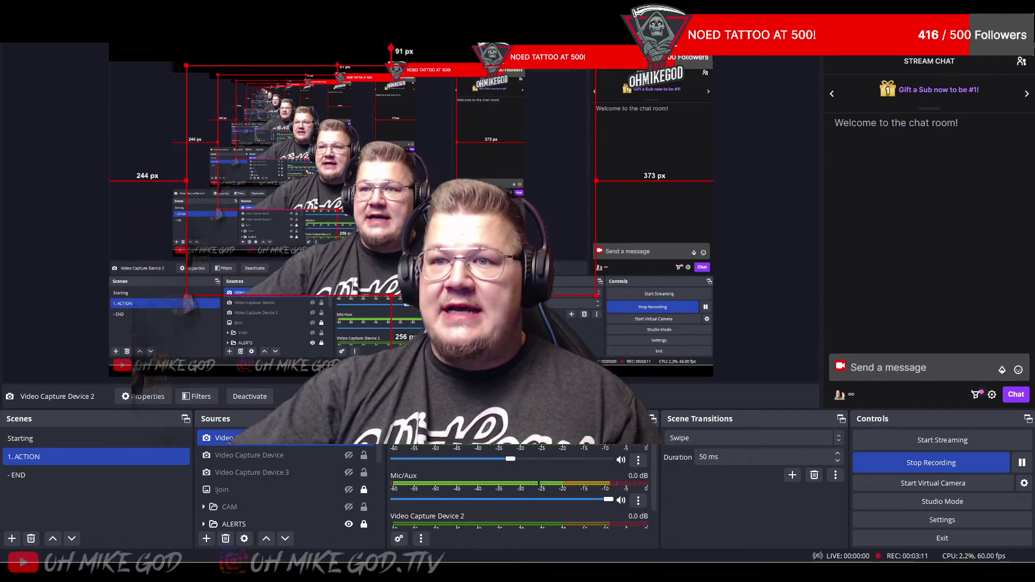
{"action": "scroll", "coordinate": [273, 482], "scroll_direction": "down", "scroll_amount": 3}
{"action": "left_click", "coordinate": [273, 490]}
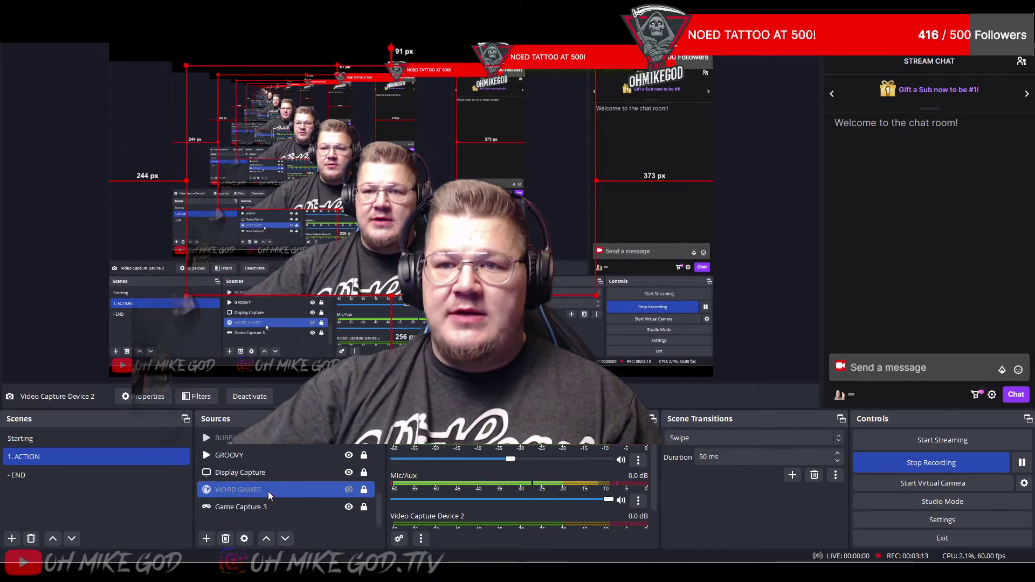
{"action": "left_click", "coordinate": [280, 472]}
{"action": "left_click", "coordinate": [271, 396]}
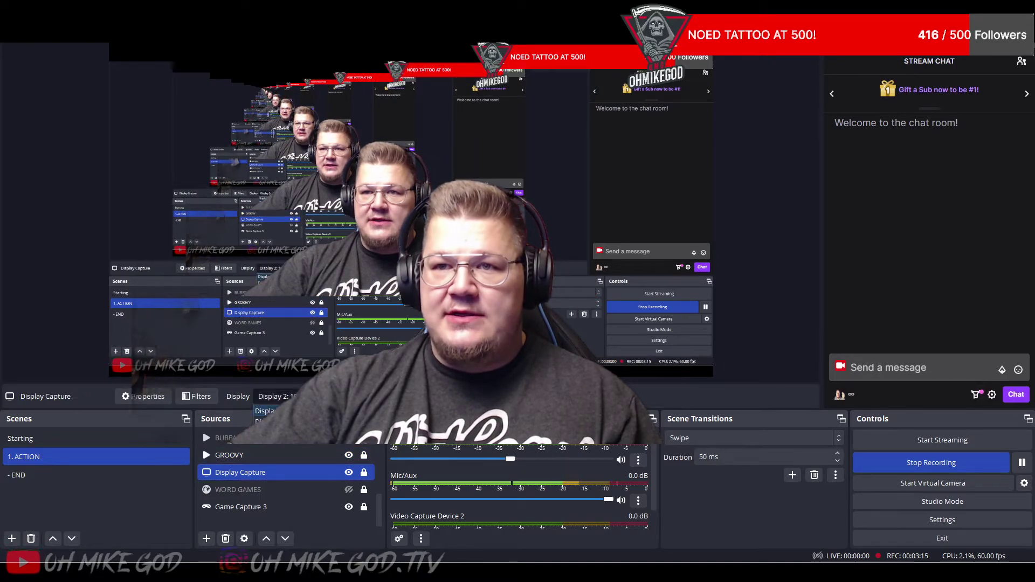